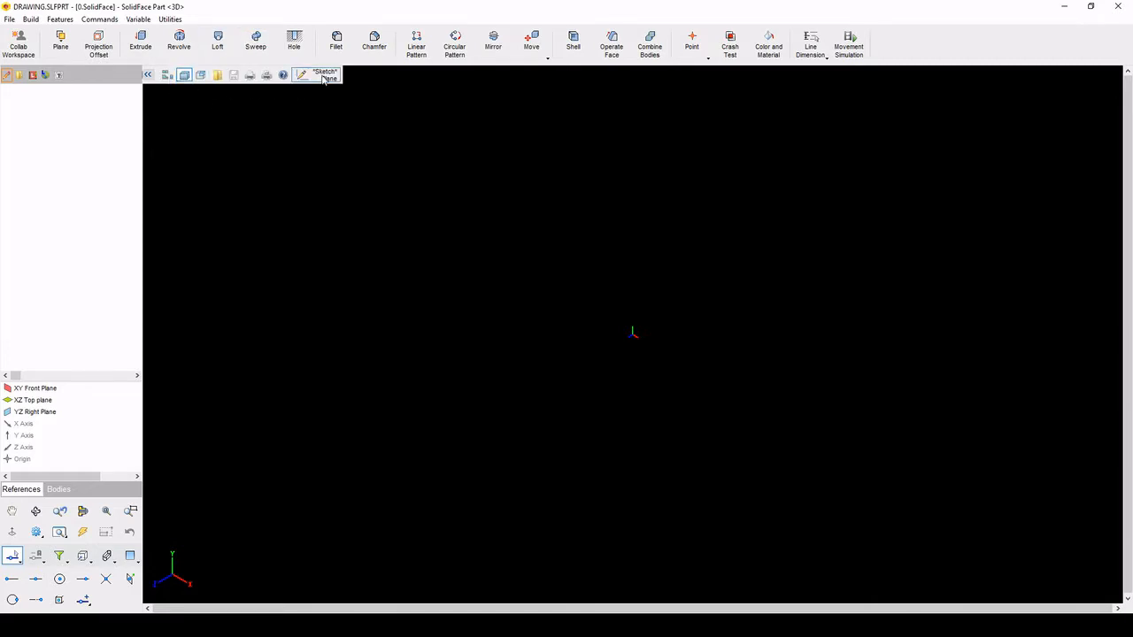
- Start a sketch on the XY Front Plane with only end-point snapping enabled
click(327, 78)
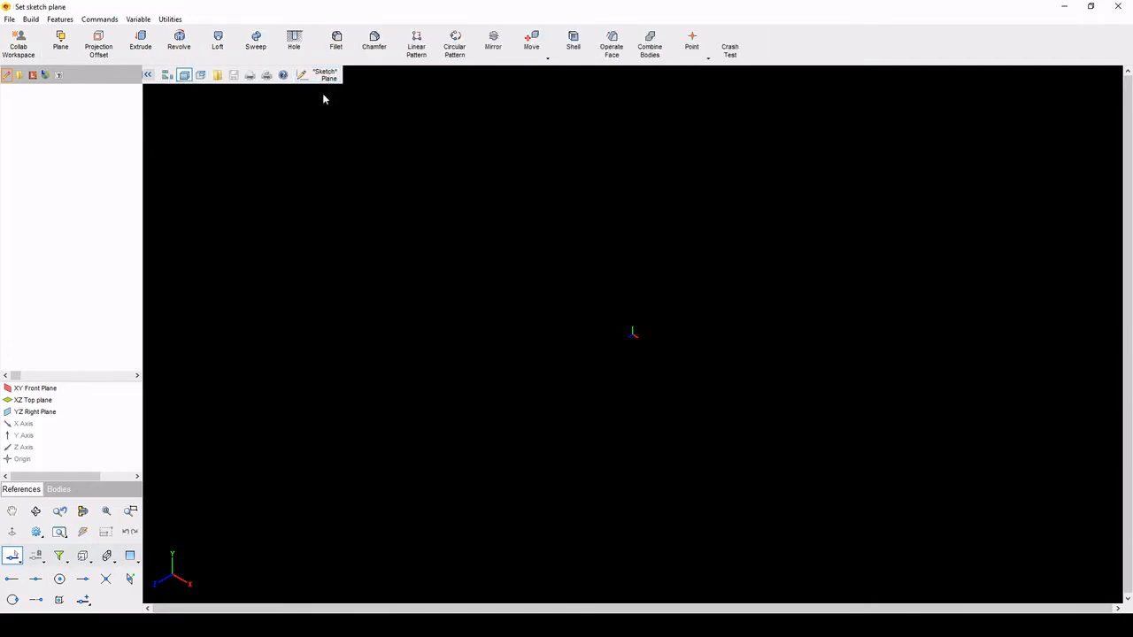
click(26, 390)
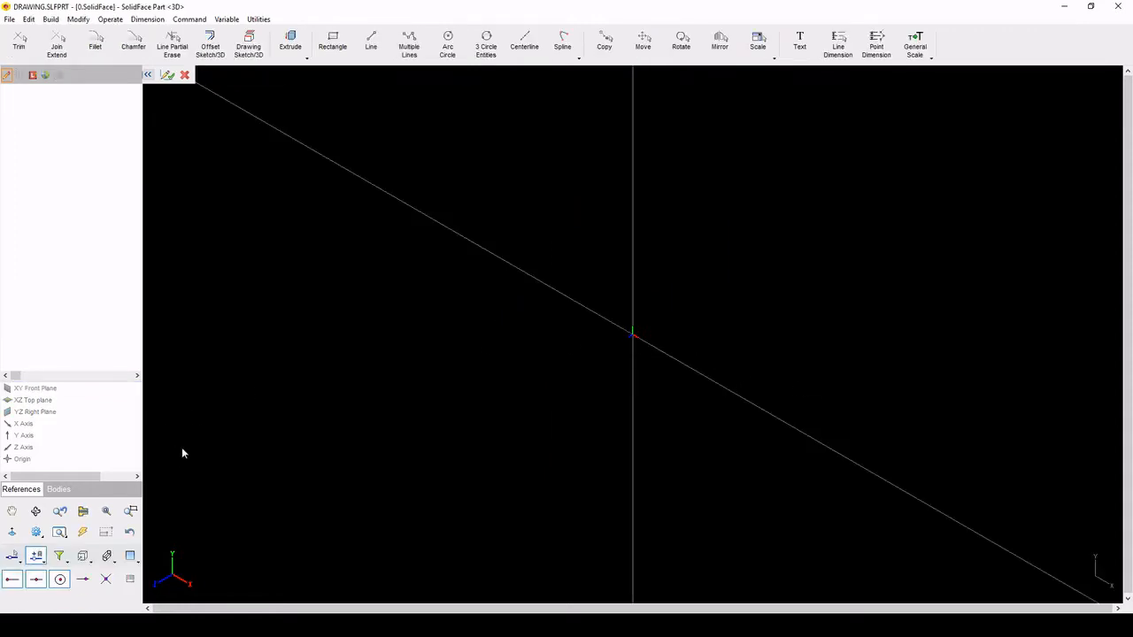
click(83, 554)
click(11, 579)
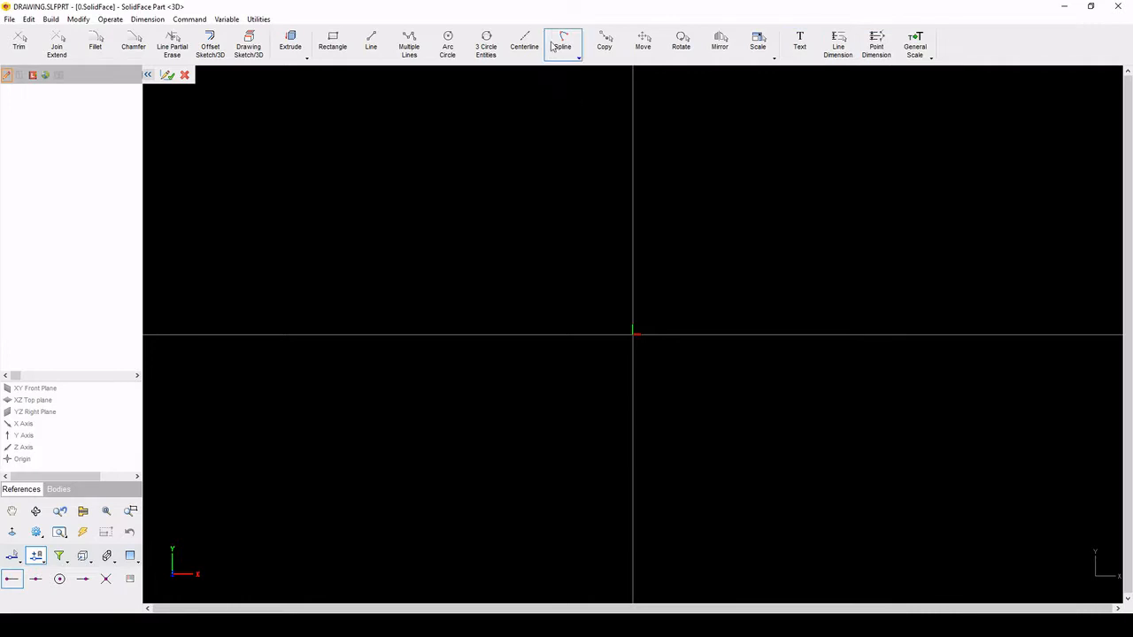
- Draw an open three-segment polyline that rises from the horizontal axis, runs level and slopes back down, then finish the sketch
click(405, 46)
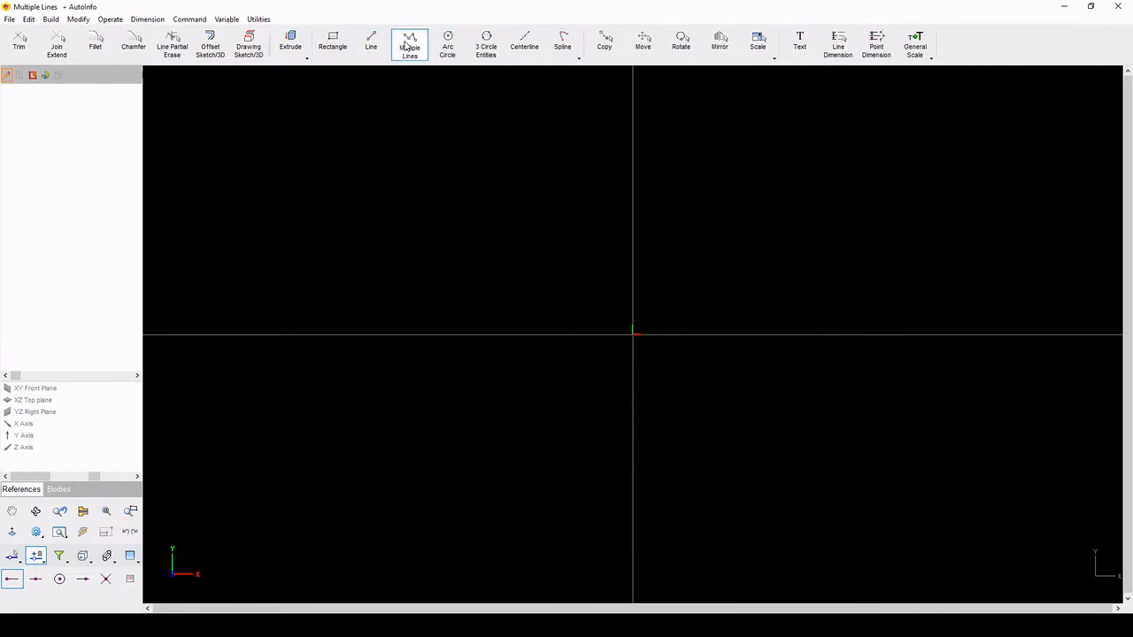
click(552, 335)
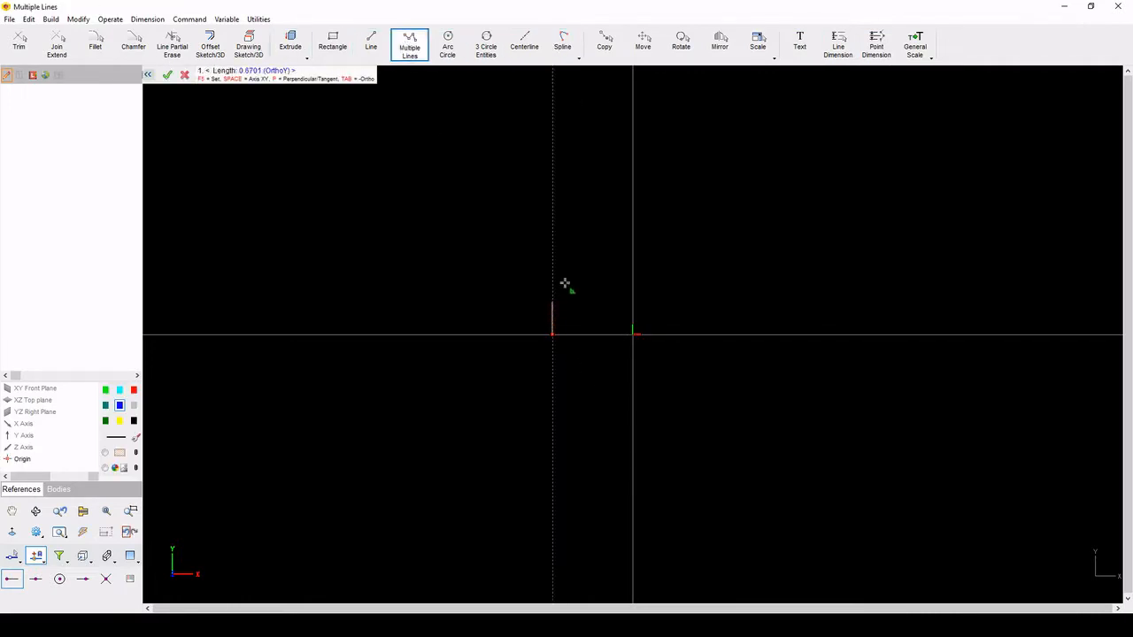
click(581, 238)
click(725, 238)
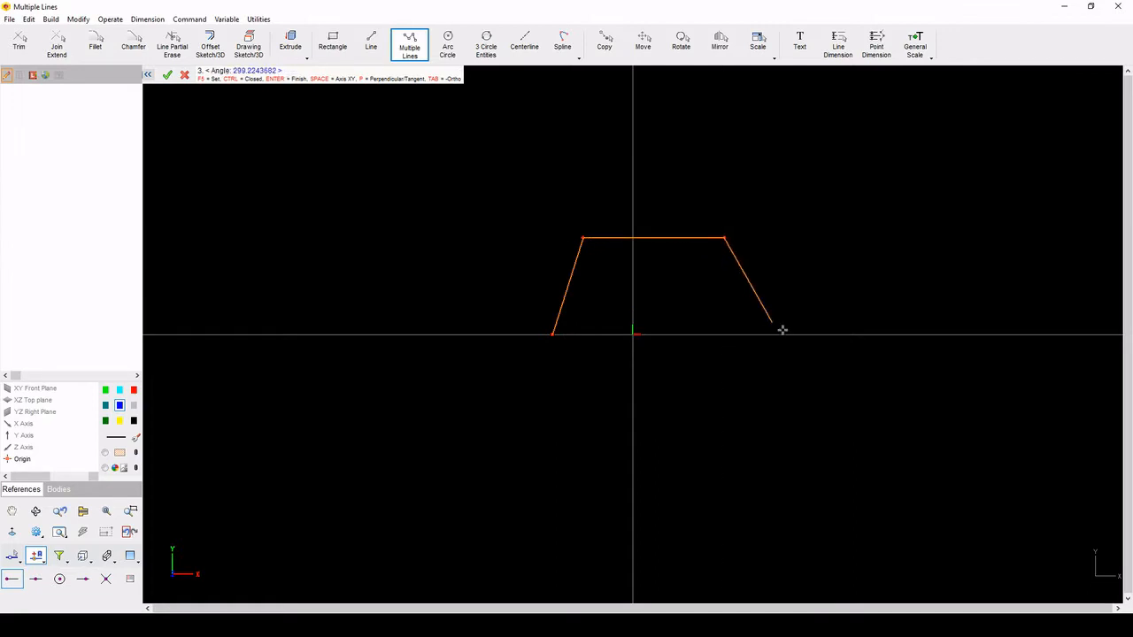
click(786, 336)
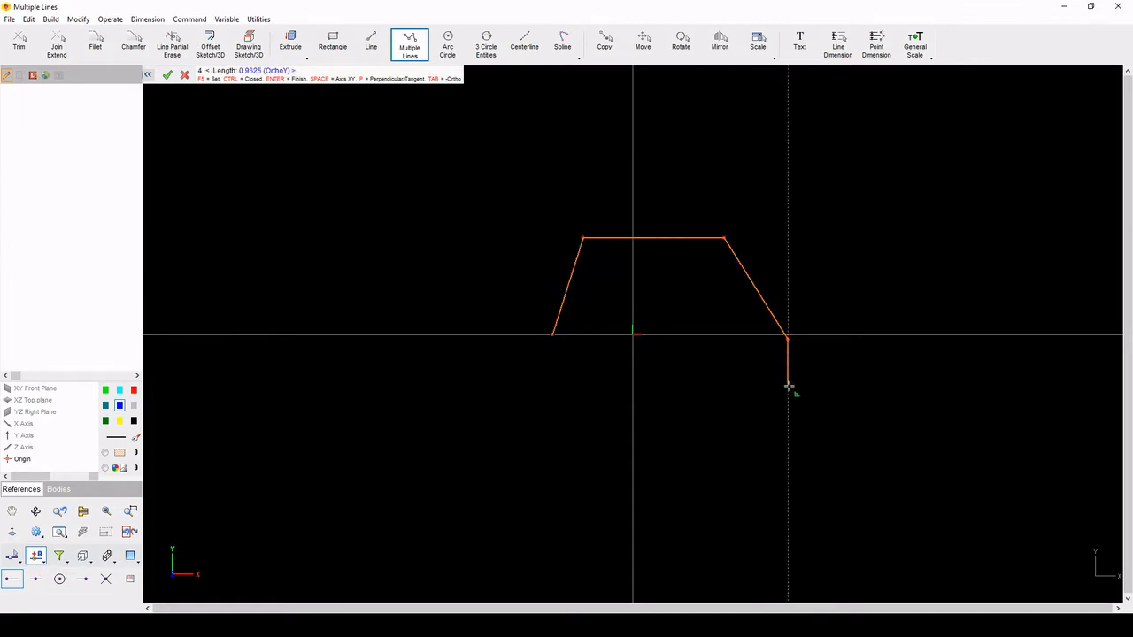
key(Return)
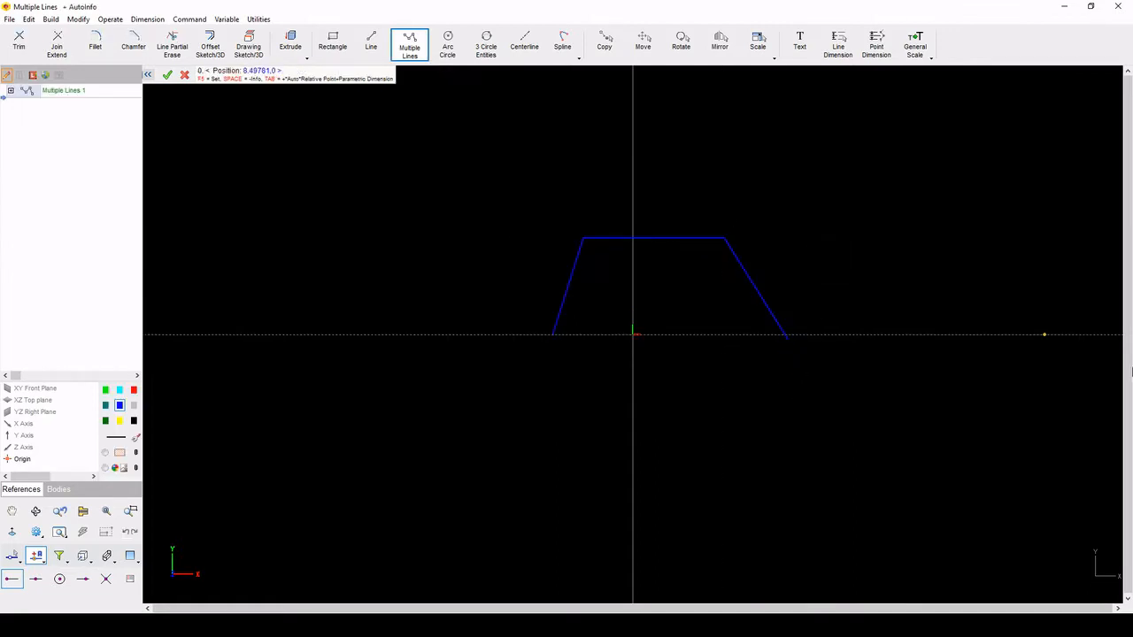
click(167, 76)
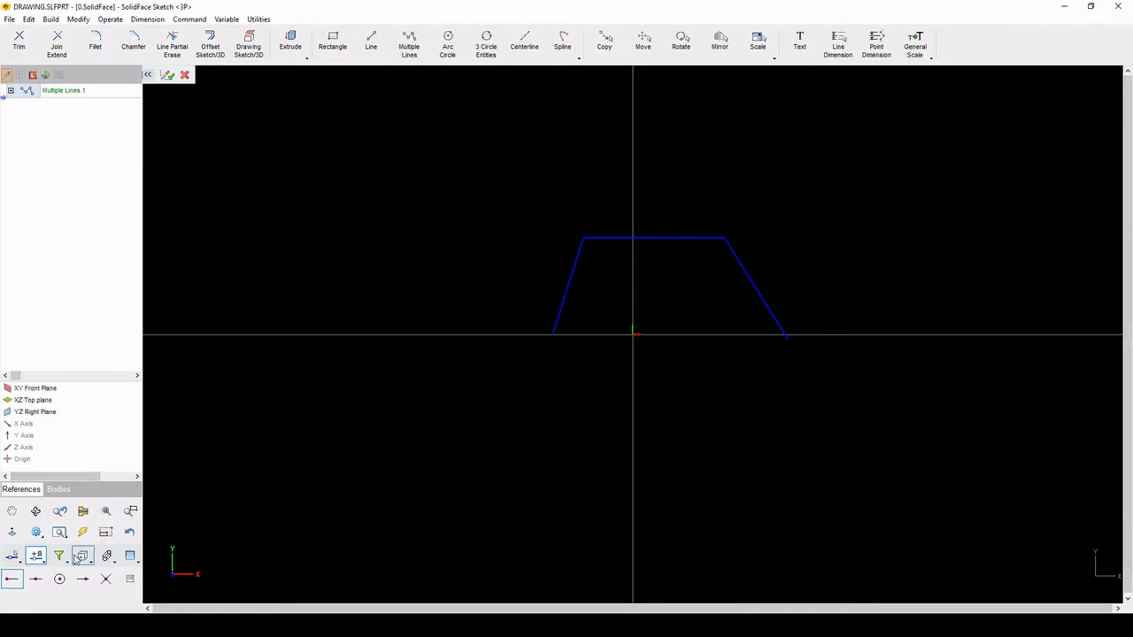
click(12, 600)
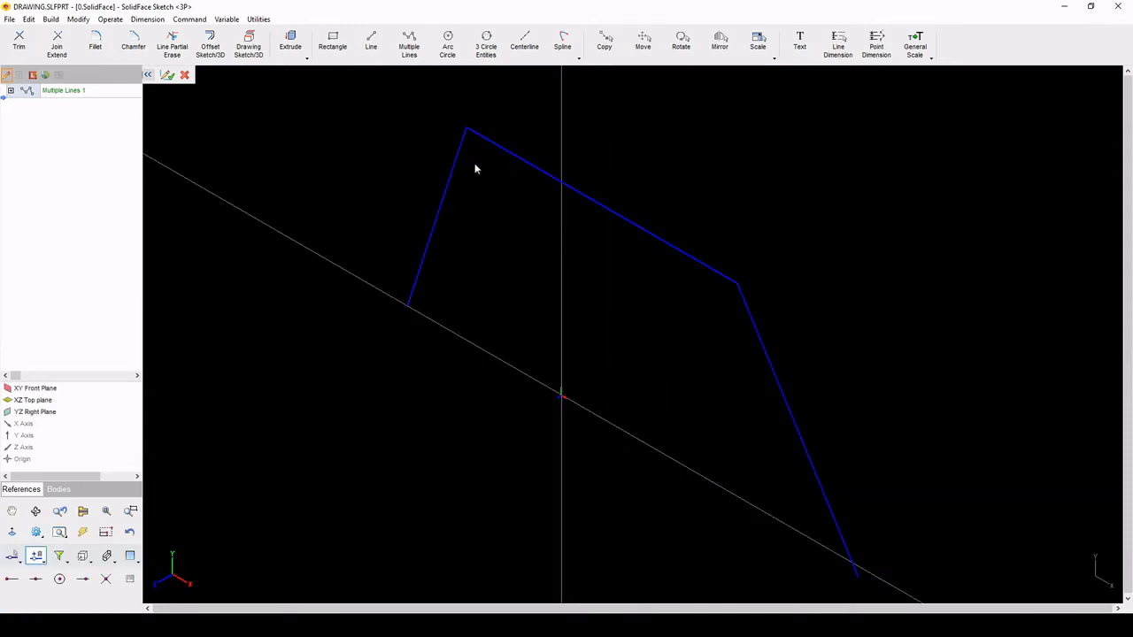
click(168, 75)
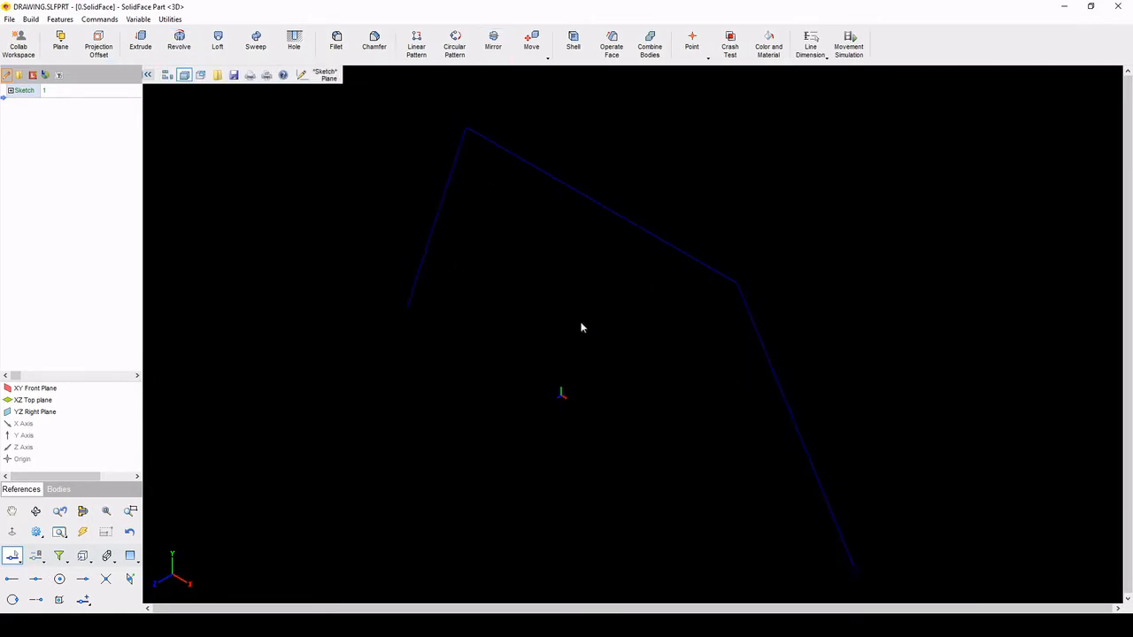
- Create a reference plane associated to the path's first segment at its lower end point
click(428, 238)
click(60, 40)
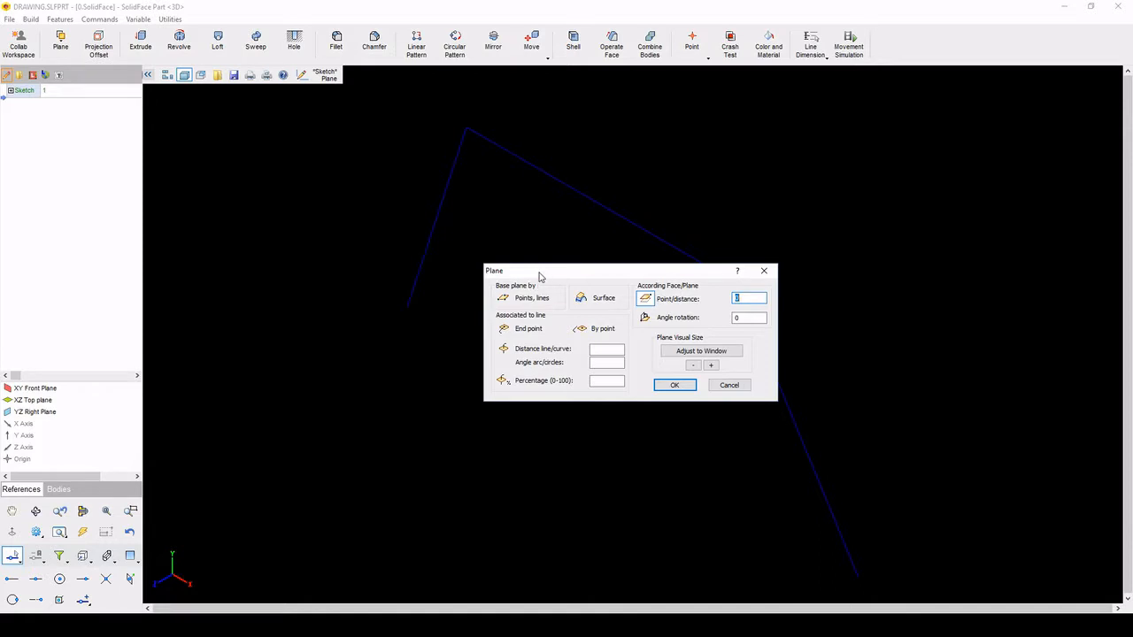
drag(516, 276, 647, 266)
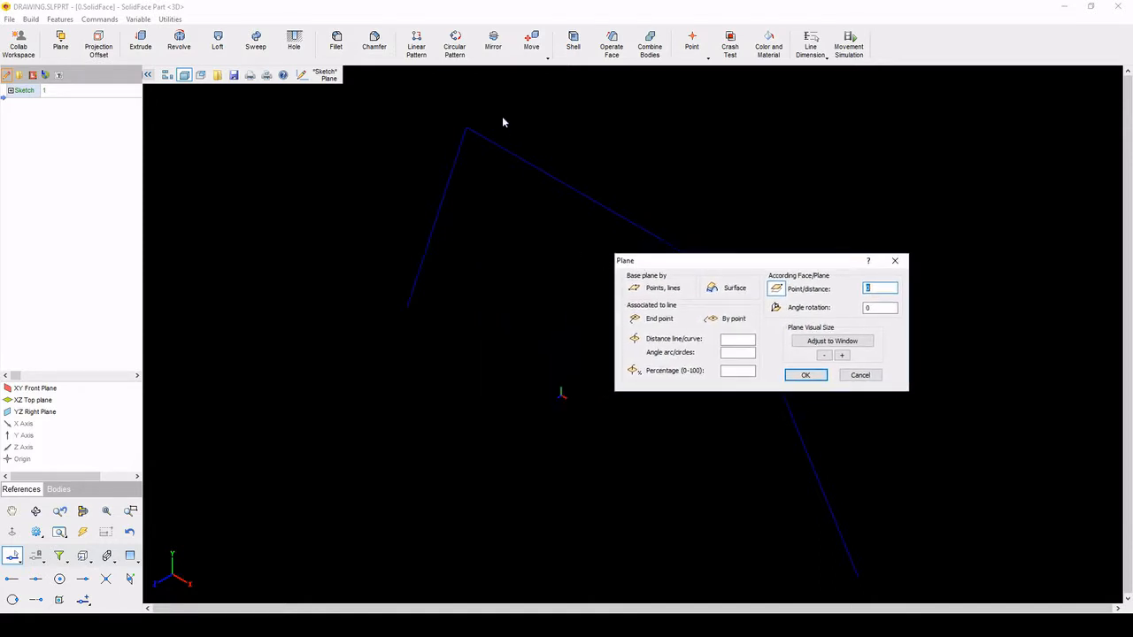
click(636, 320)
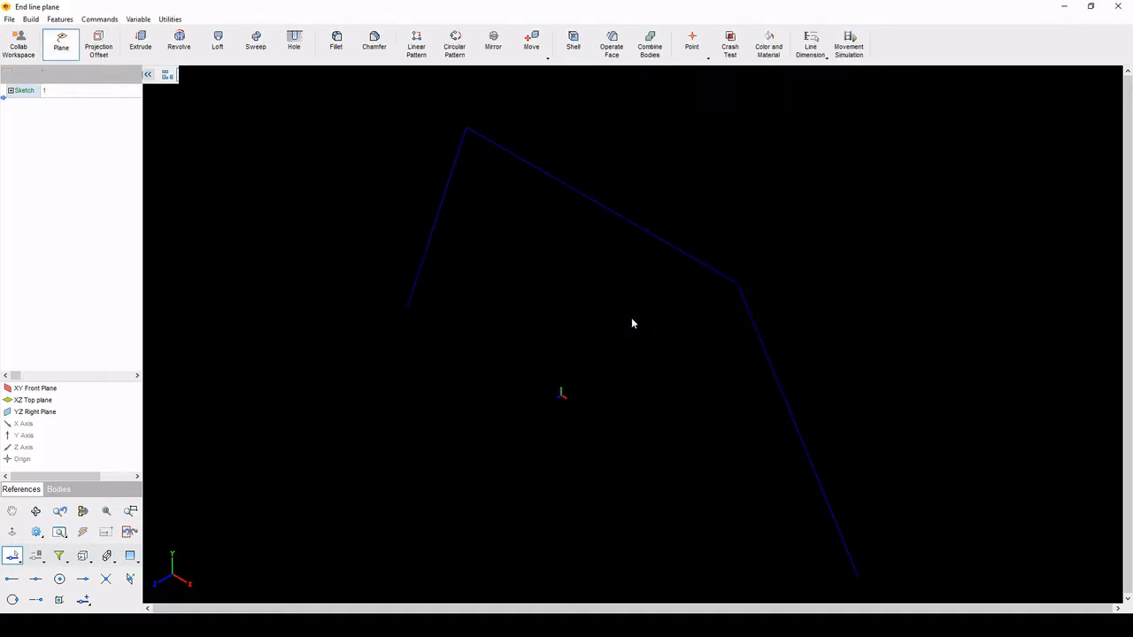
click(412, 302)
click(410, 296)
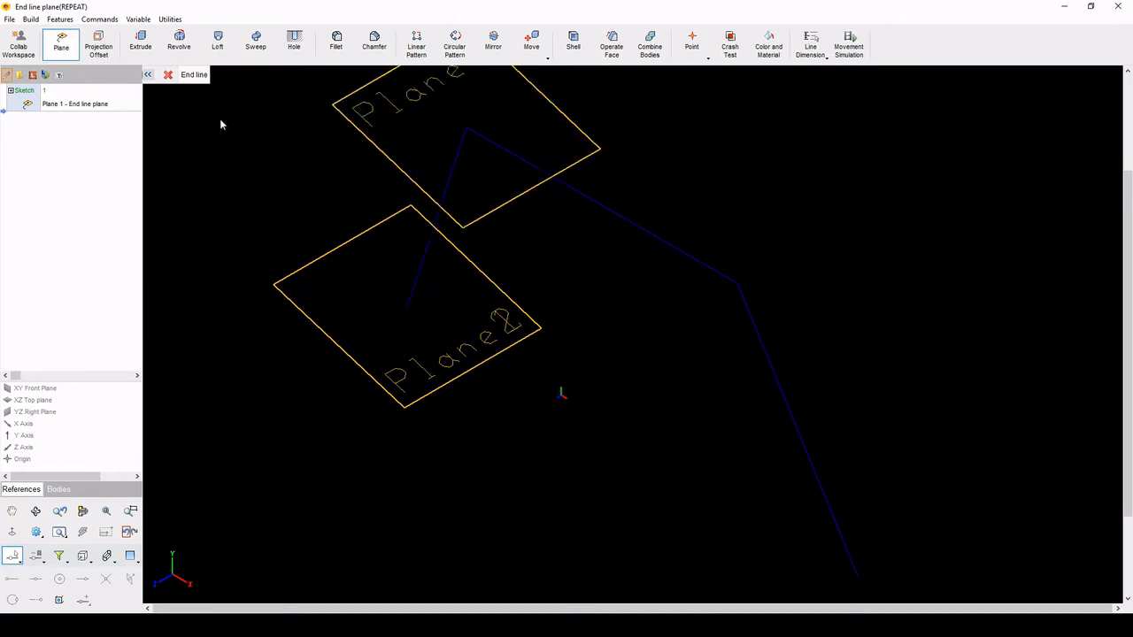
key(Escape)
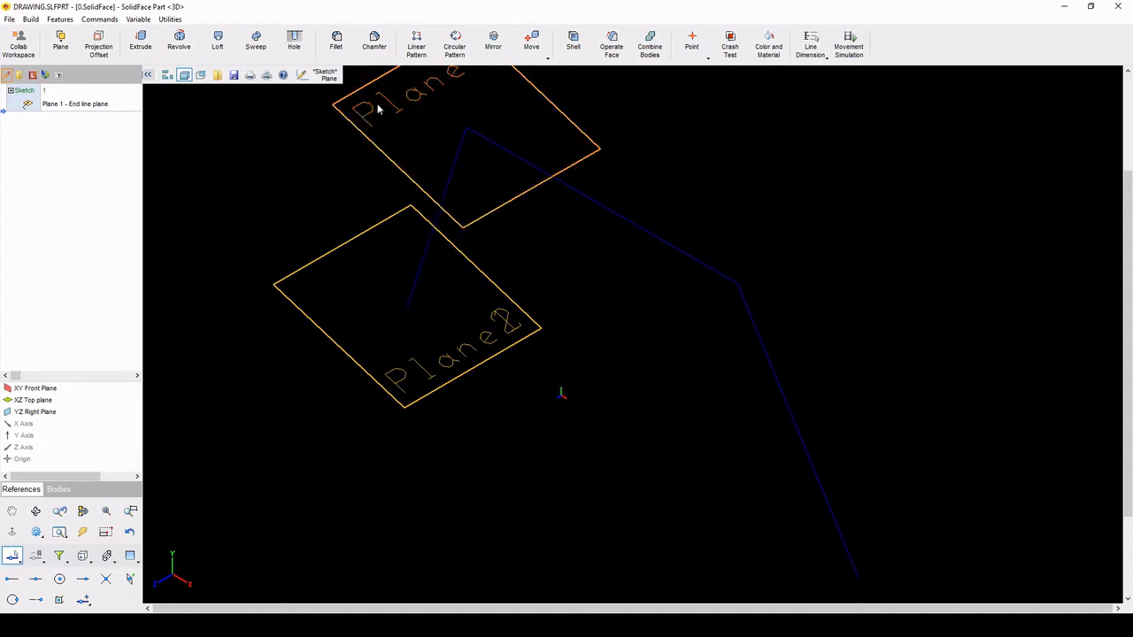
click(485, 351)
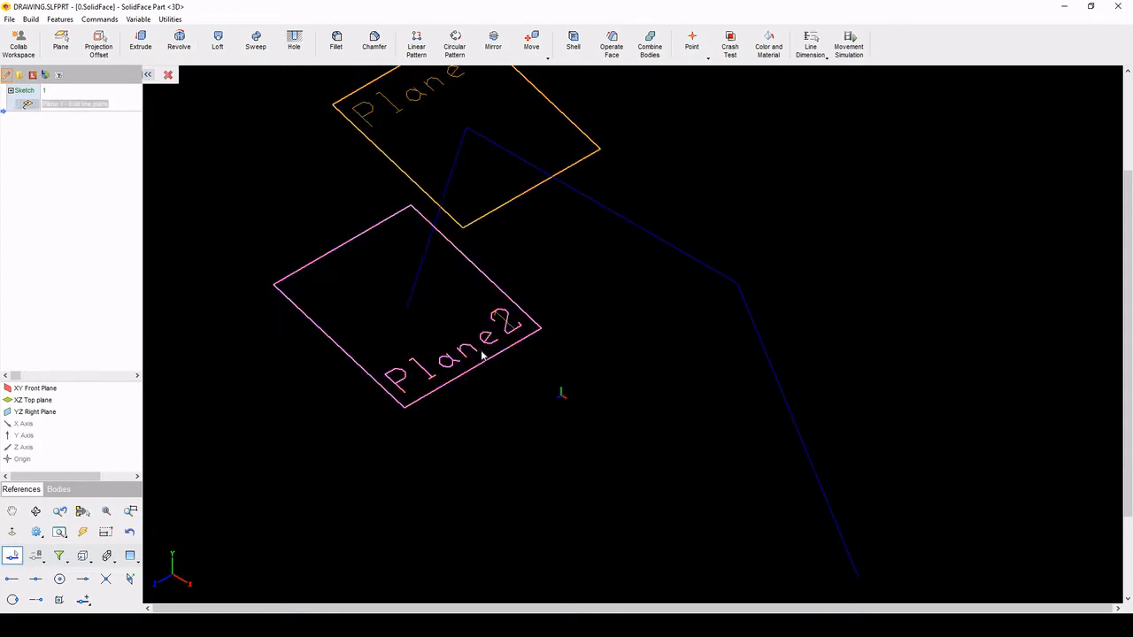
click(148, 75)
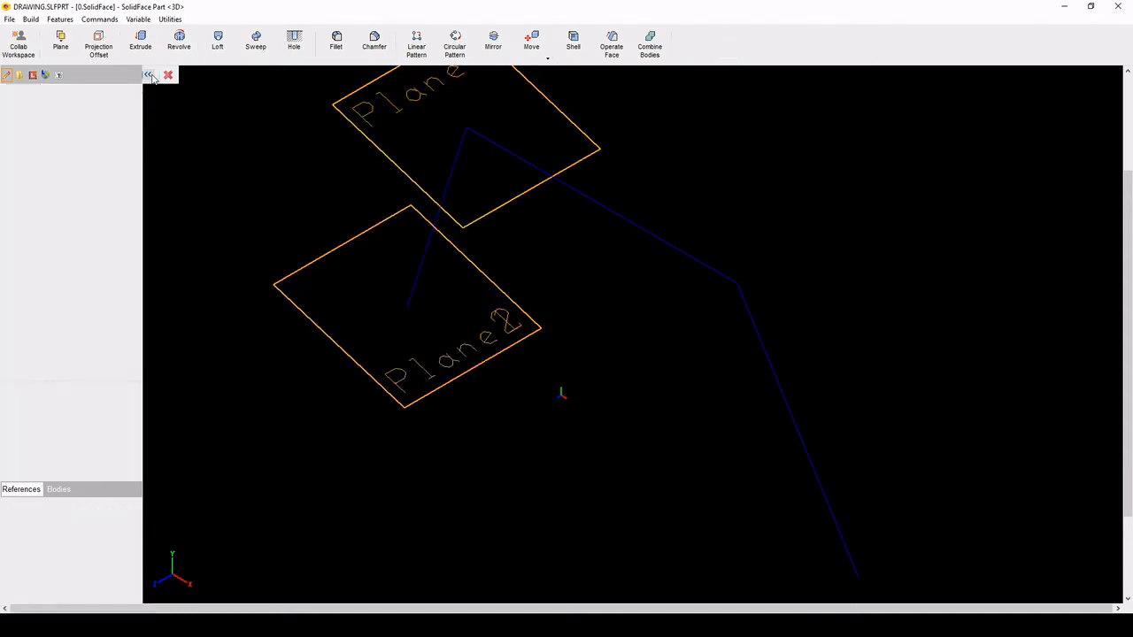
click(7, 75)
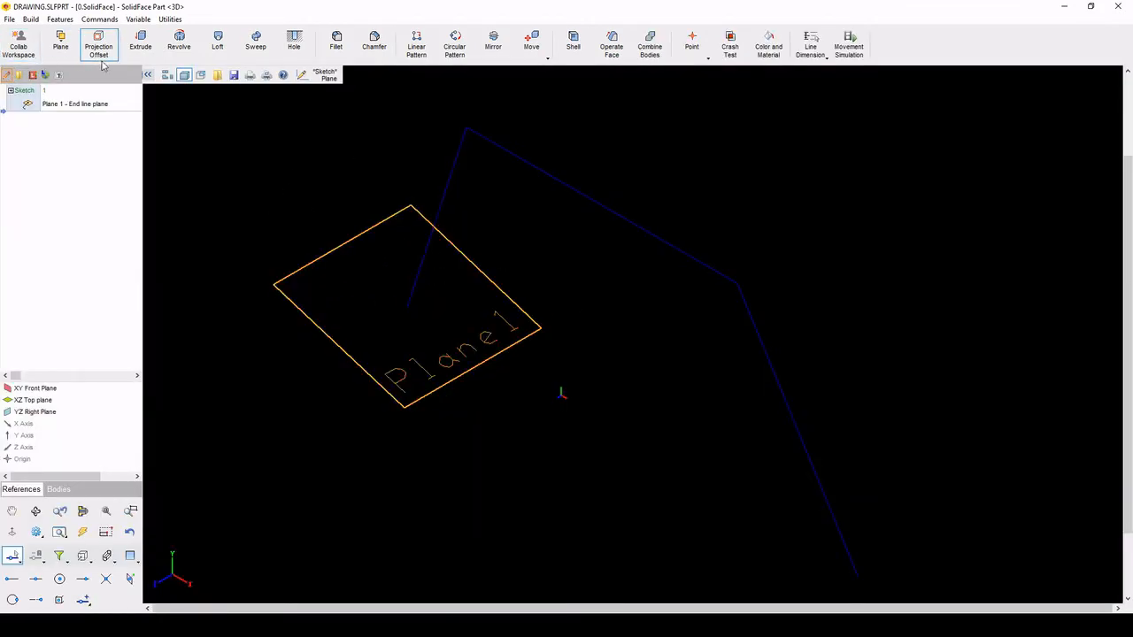
click(148, 74)
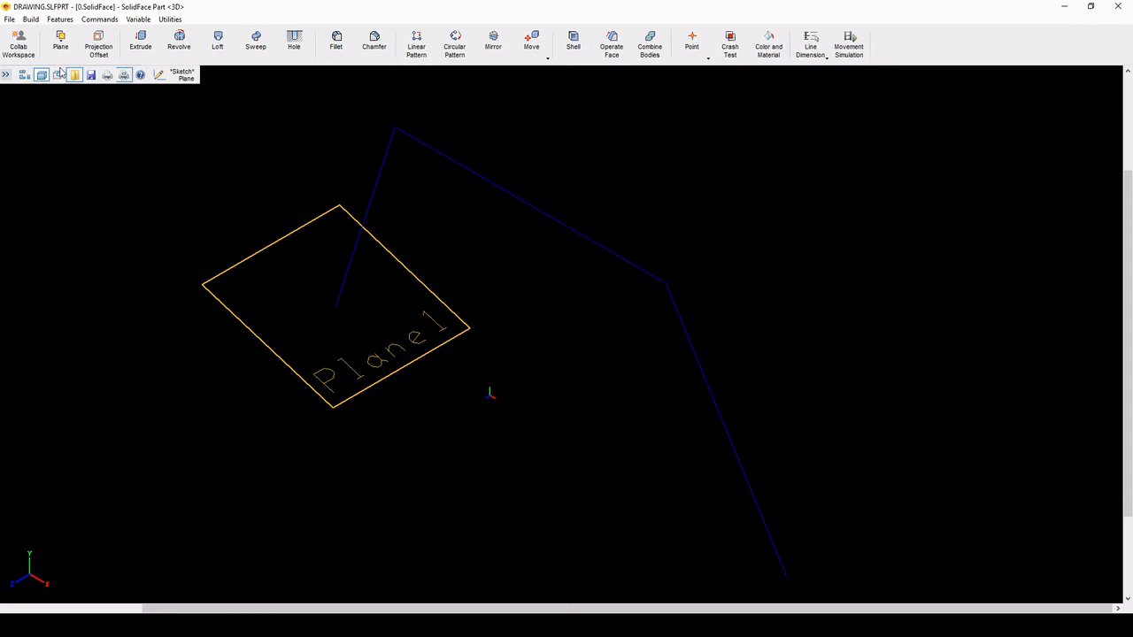
click(8, 75)
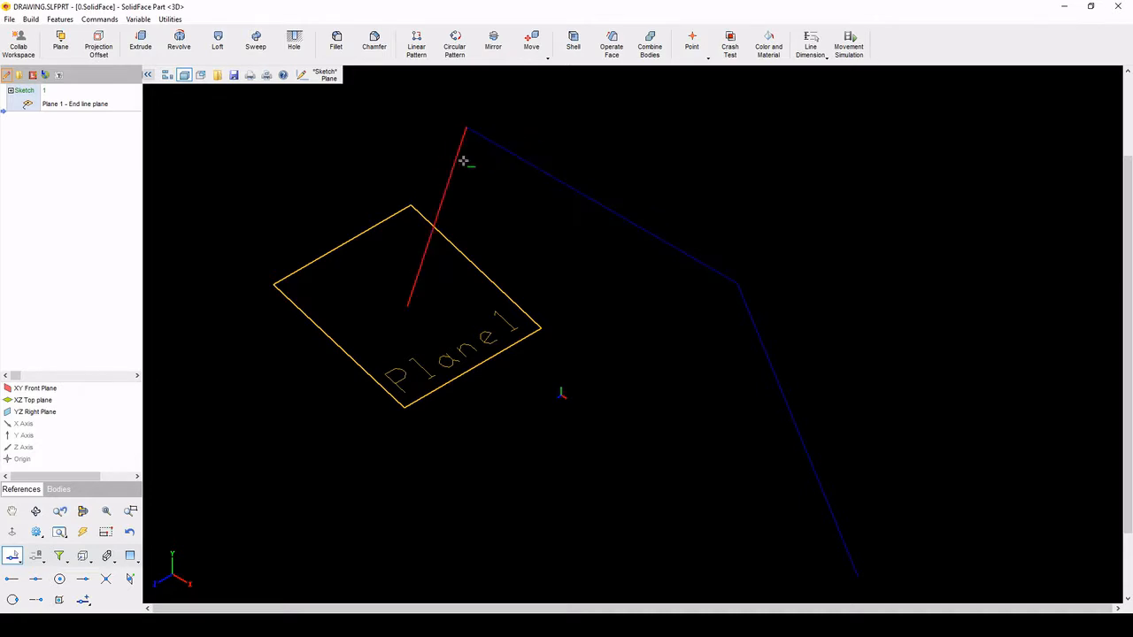
- Sketch a small circle on Plane 1 centred on the path's lower end point, and finish the sketch
click(318, 77)
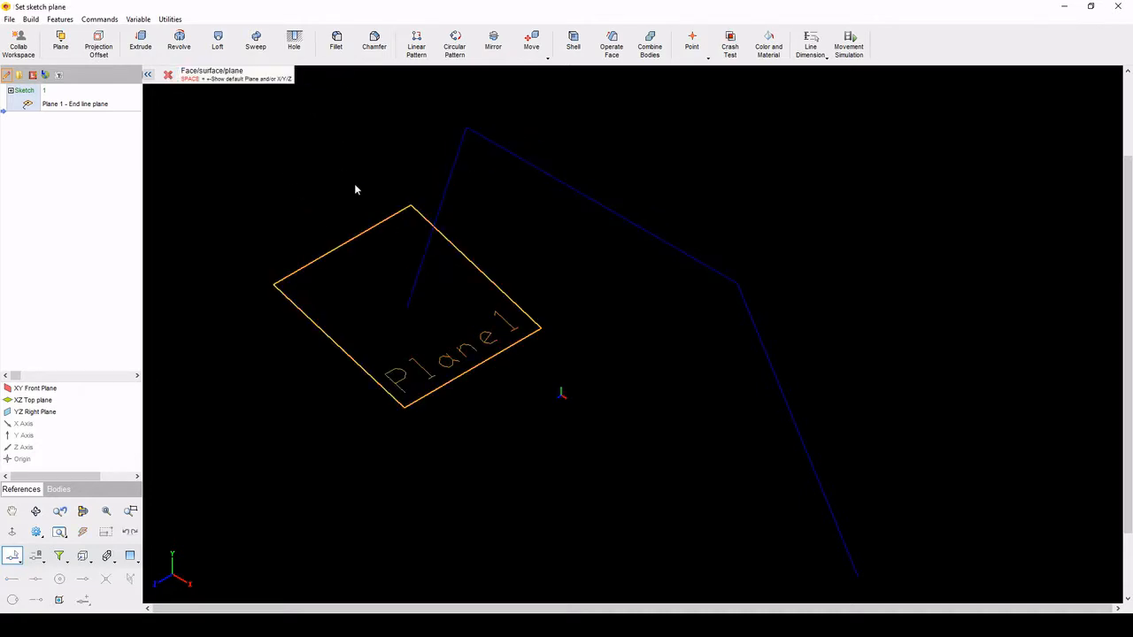
click(333, 257)
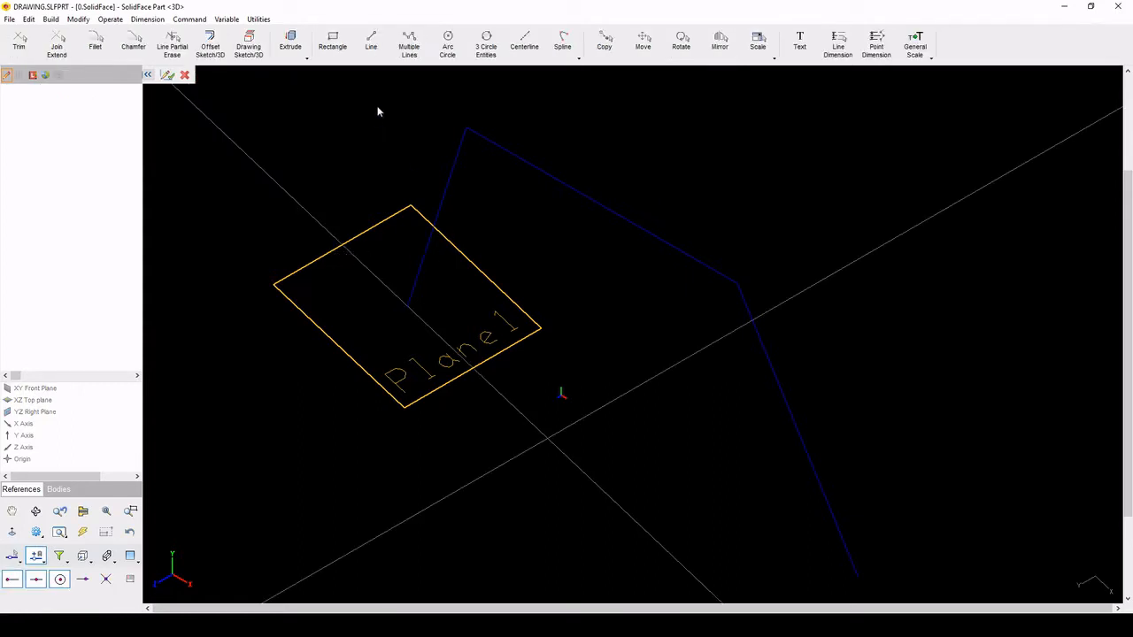
click(455, 42)
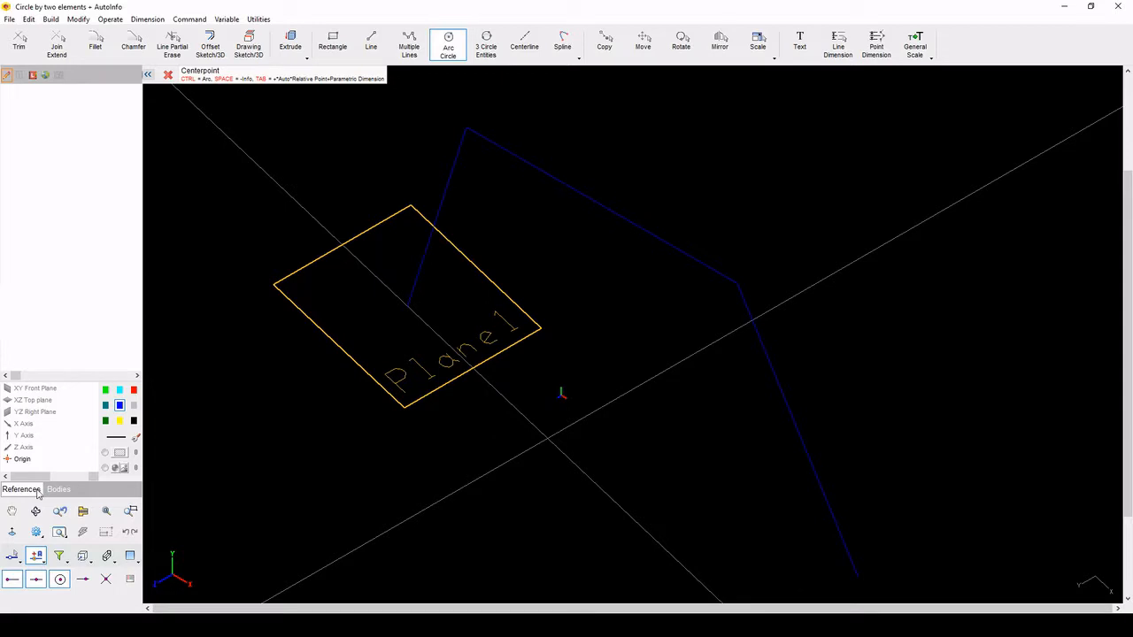
click(13, 581)
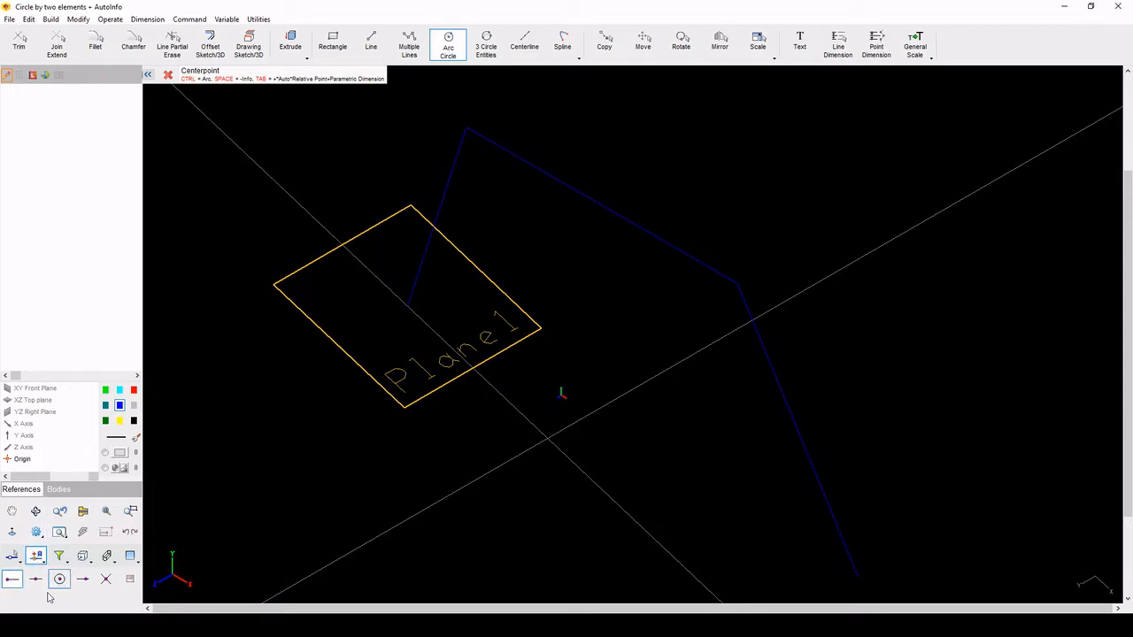
click(410, 301)
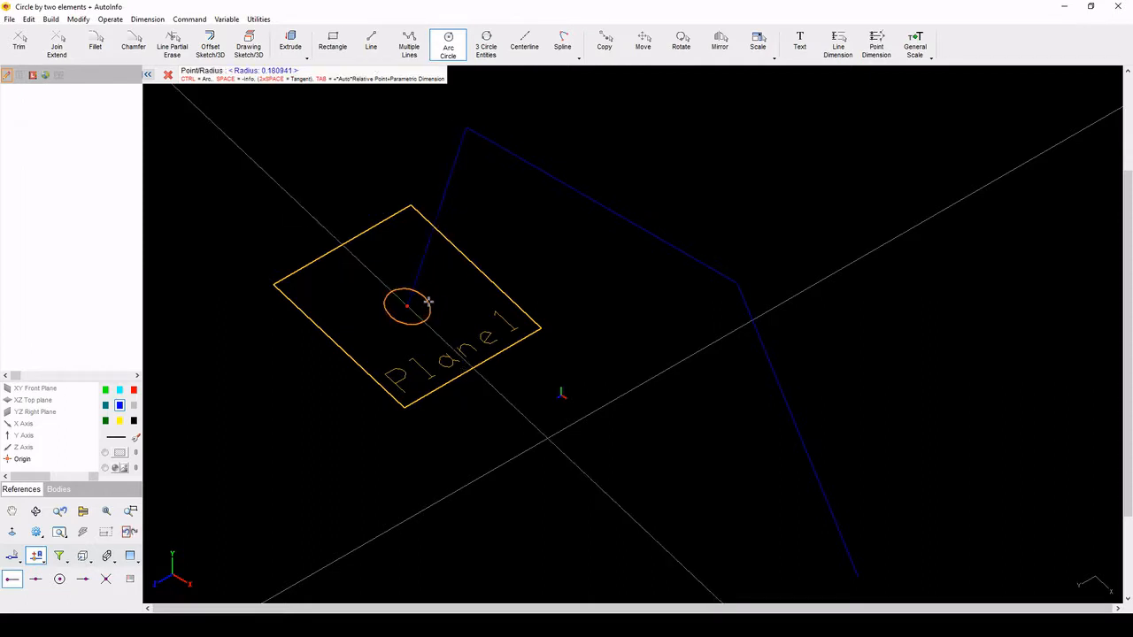
click(425, 302)
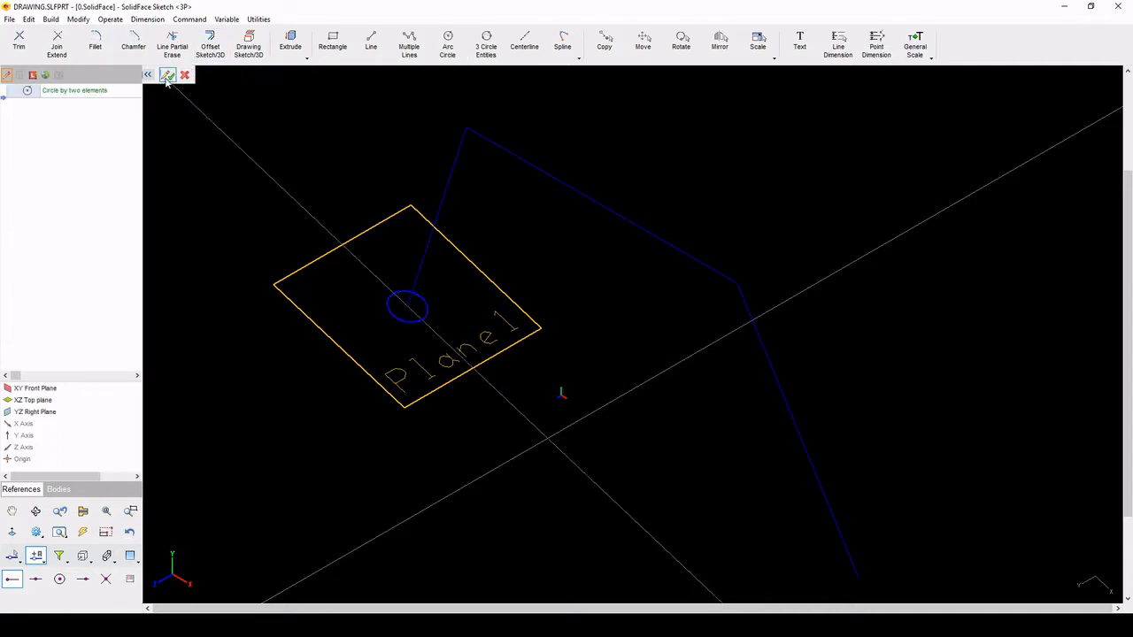
click(169, 76)
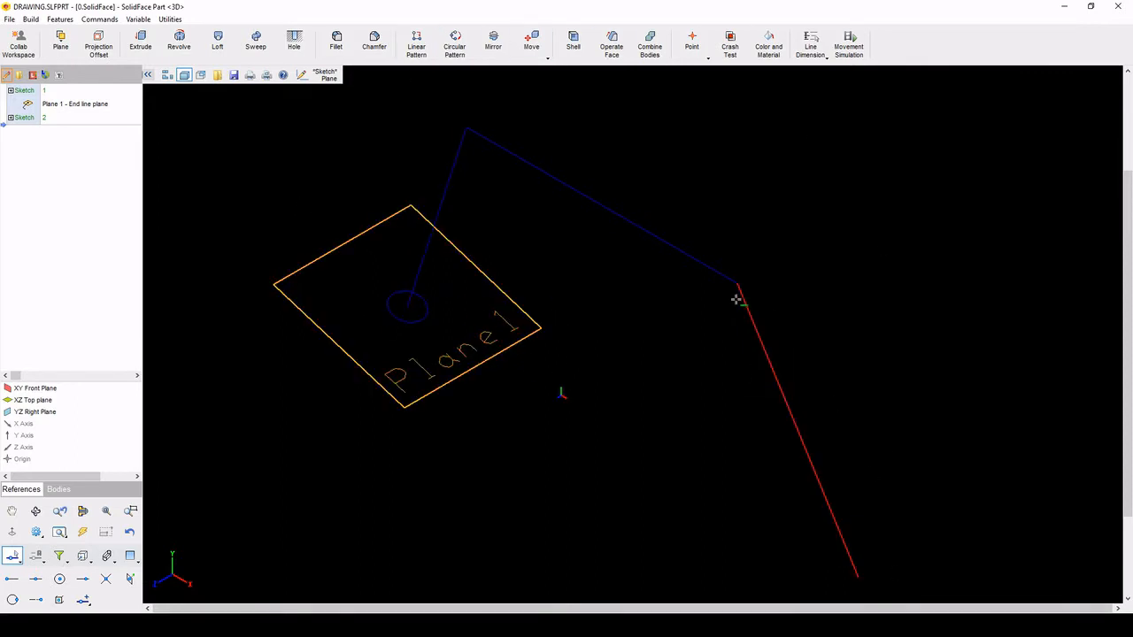
- Sweep the circle as a closed profile along the three-segment polyline to create a boss with the default options
click(258, 44)
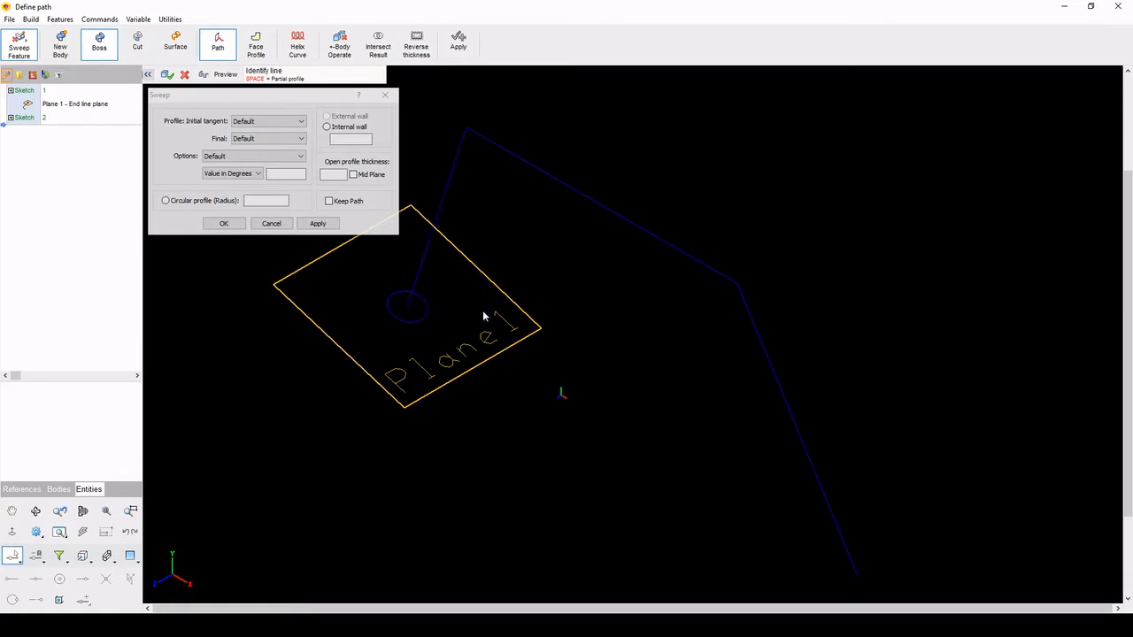
click(418, 290)
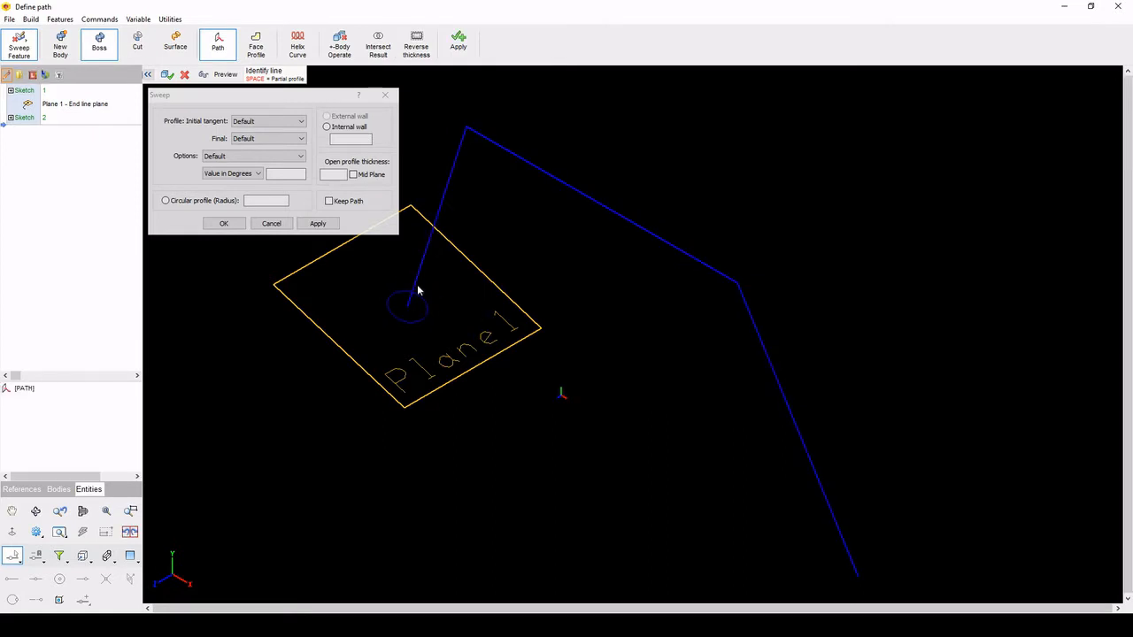
click(224, 224)
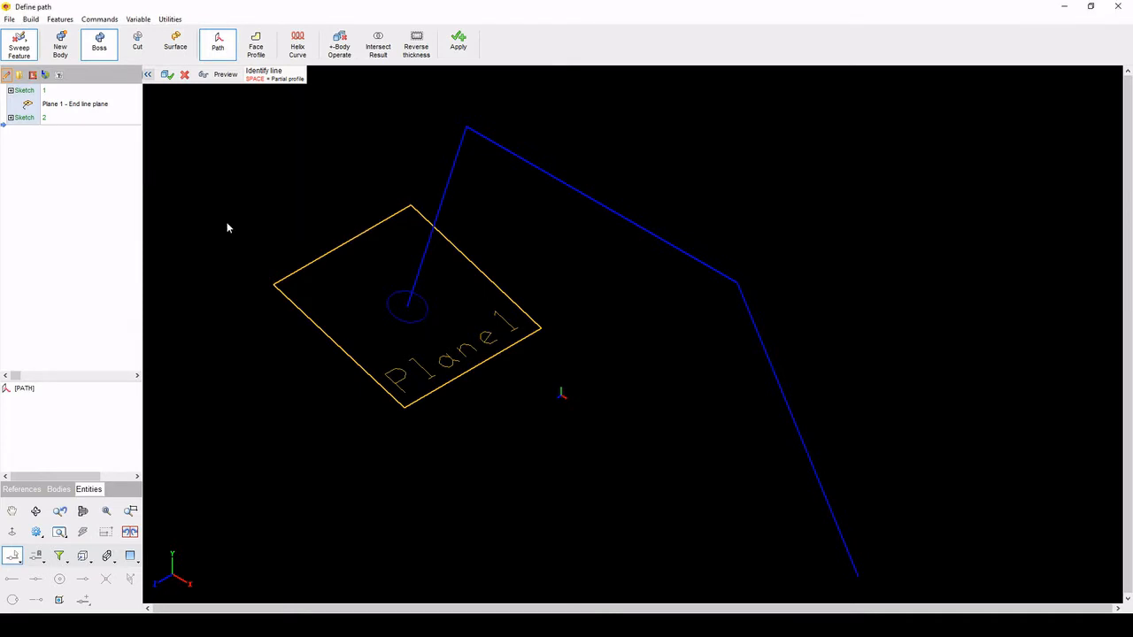
click(256, 46)
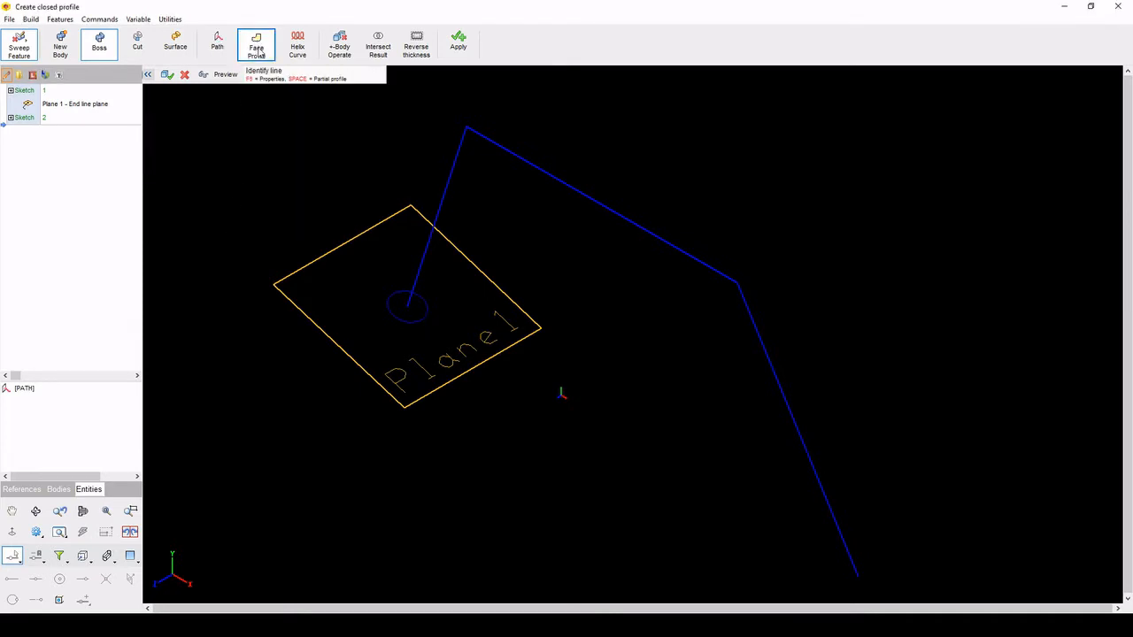
click(385, 310)
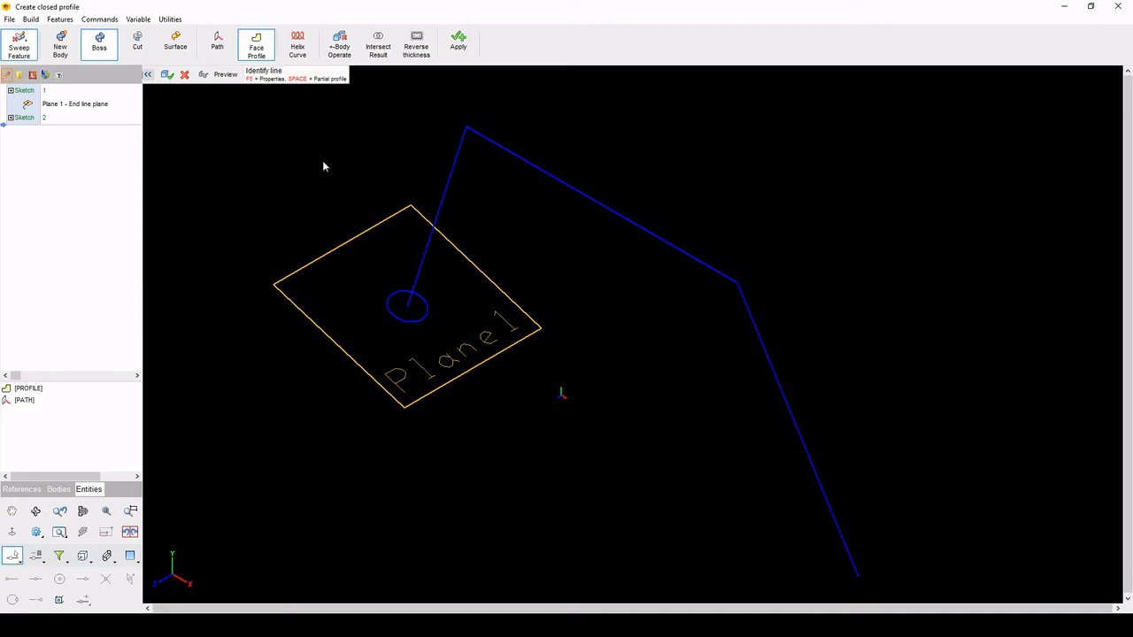
click(203, 75)
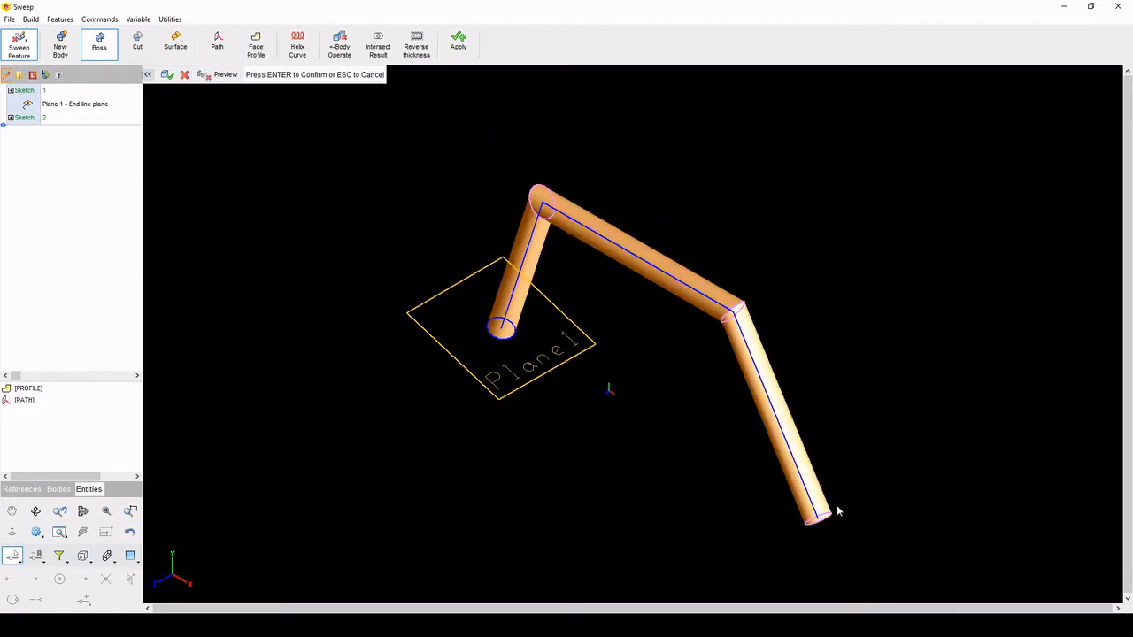
click(167, 76)
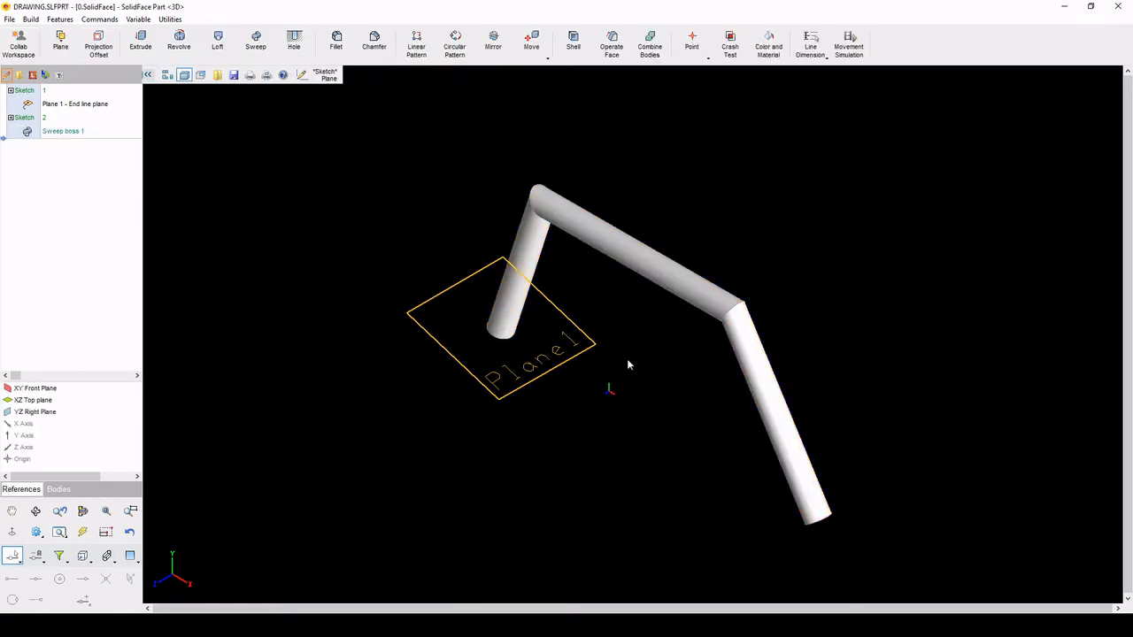
middle_drag(627, 364, 712, 296)
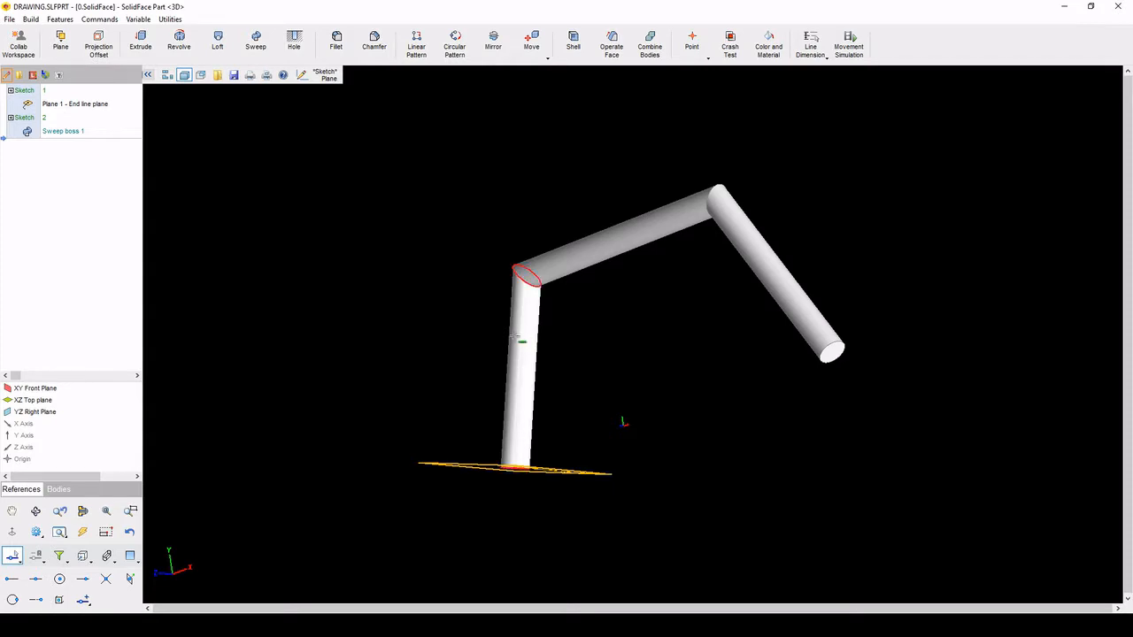
mouse_move(621, 389)
middle_down()
mouse_move(586, 498)
mouse_move(588, 517)
mouse_move(628, 529)
mouse_move(599, 405)
mouse_move(505, 480)
mouse_move(722, 522)
mouse_move(700, 526)
mouse_move(708, 513)
middle_up()
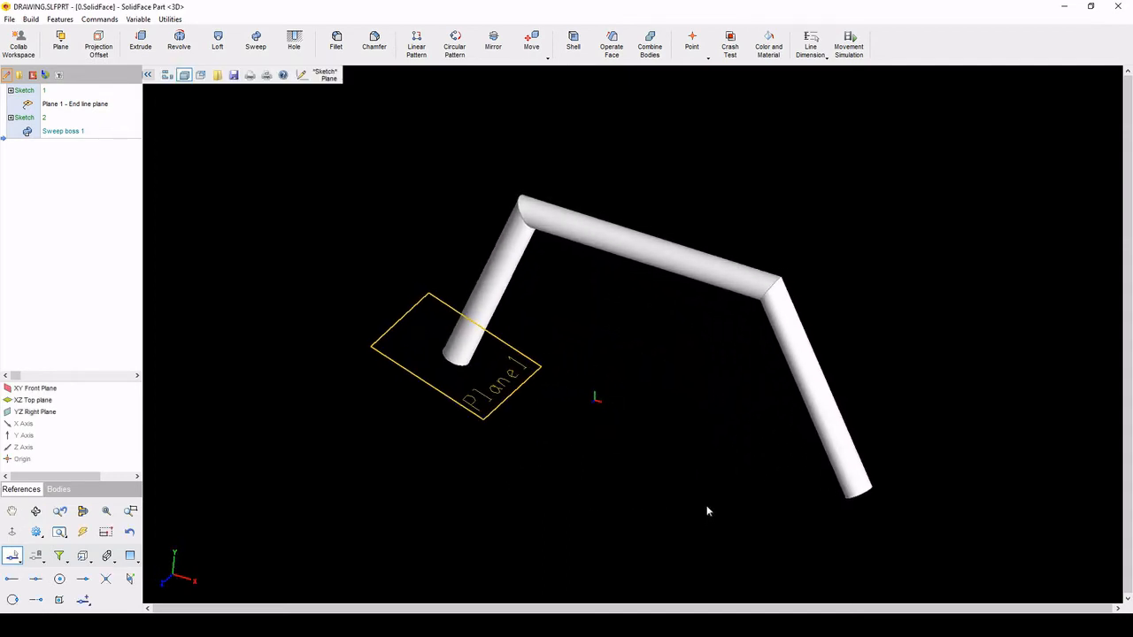